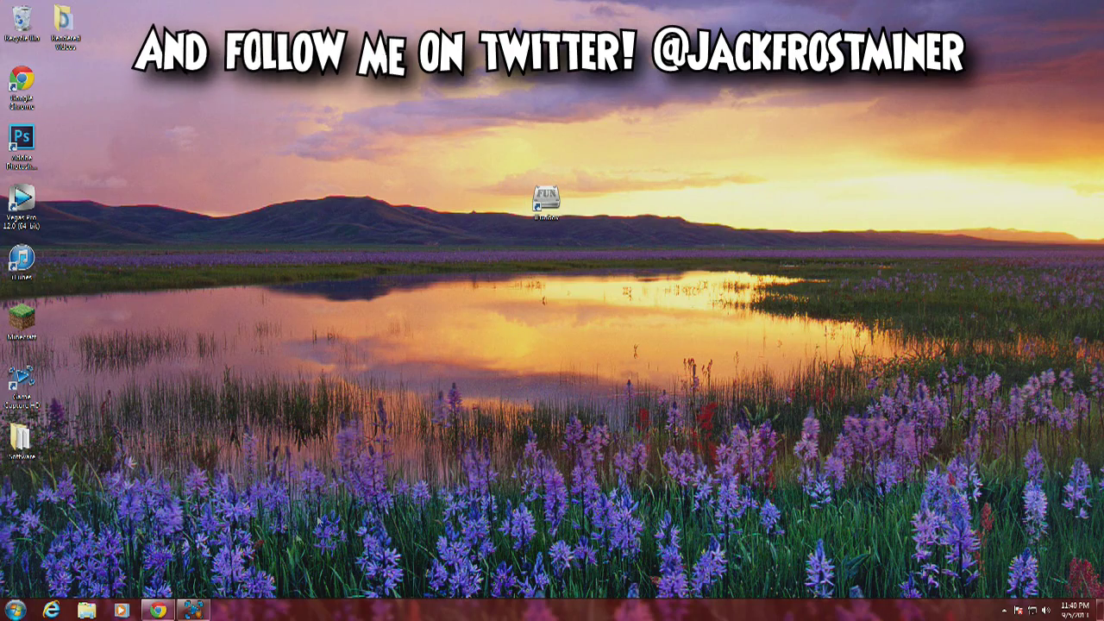
Switch to Chrome, download TPO Centre.zip through the map's forum thread, and place it on the desktop beside the iFunBox shortcut
left_click(157, 610)
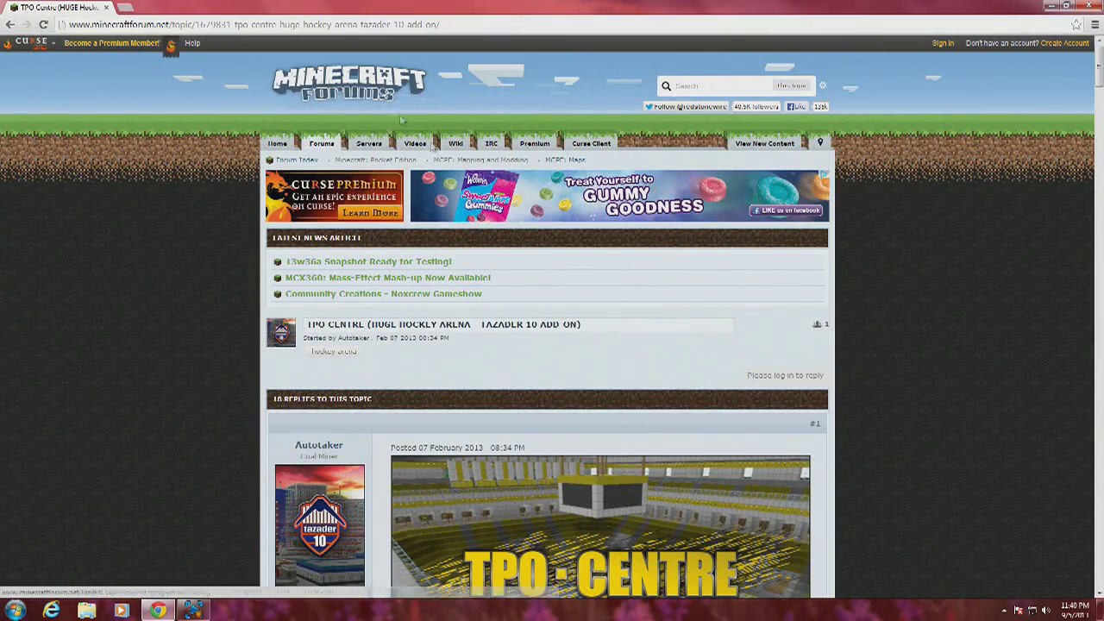
scroll(615, 275, "down", 1)
scroll(616, 276, "down", 5)
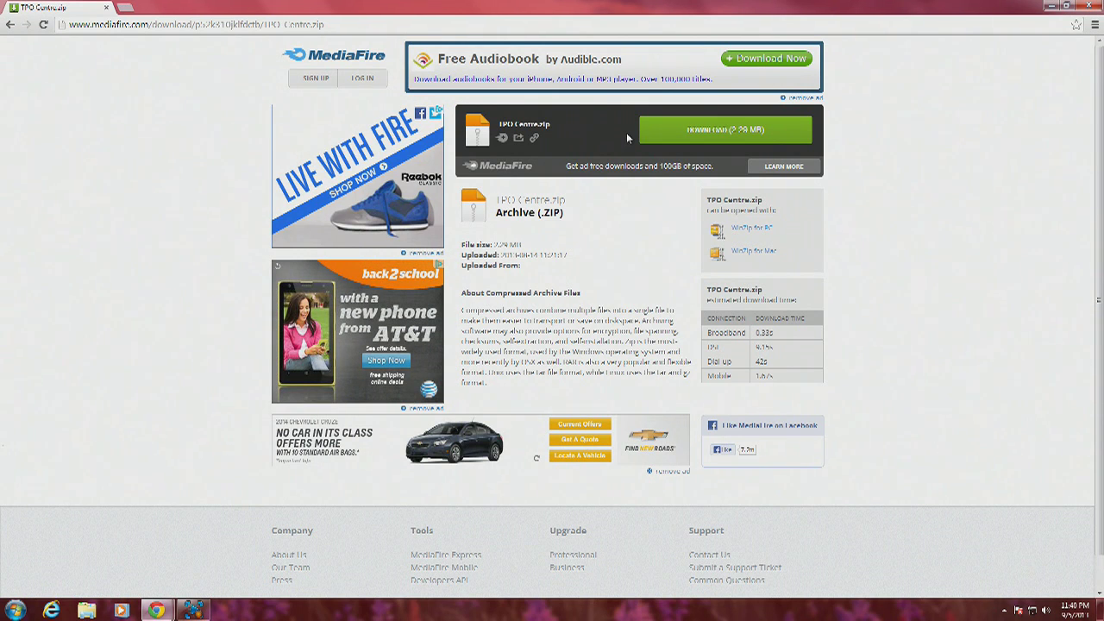
left_click(665, 136)
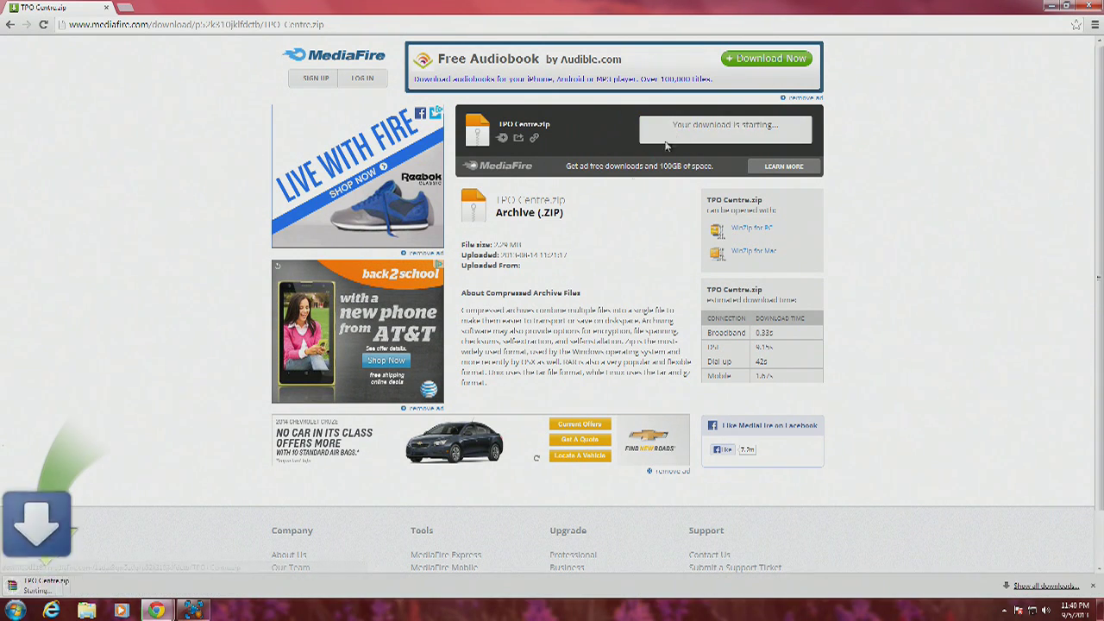
left_click_drag(39, 585, 499, 205)
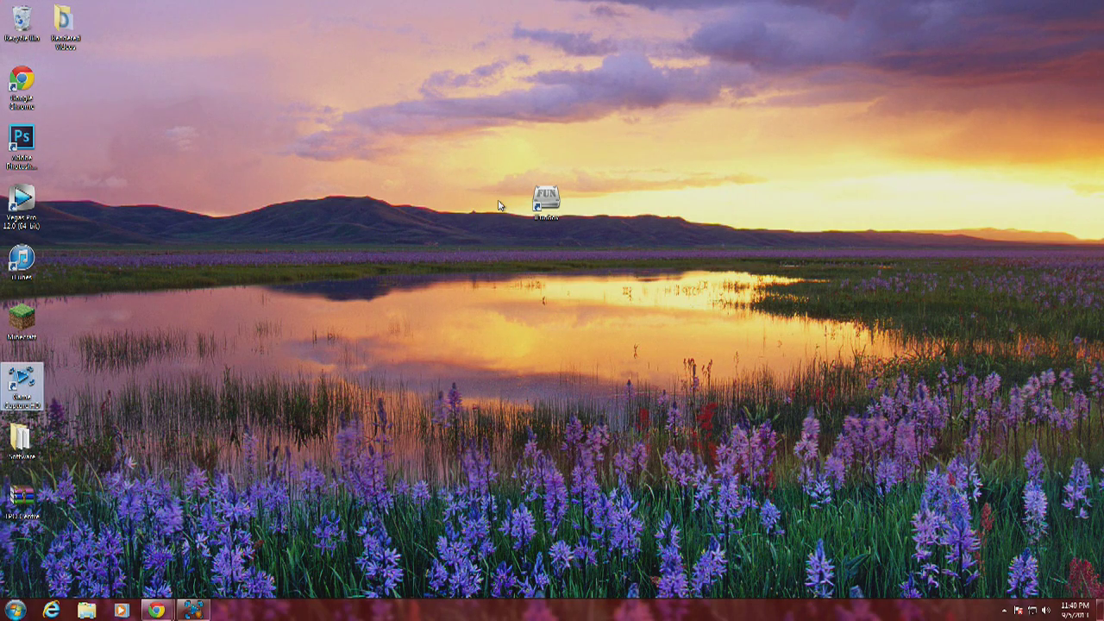
left_click_drag(21, 498, 504, 202)
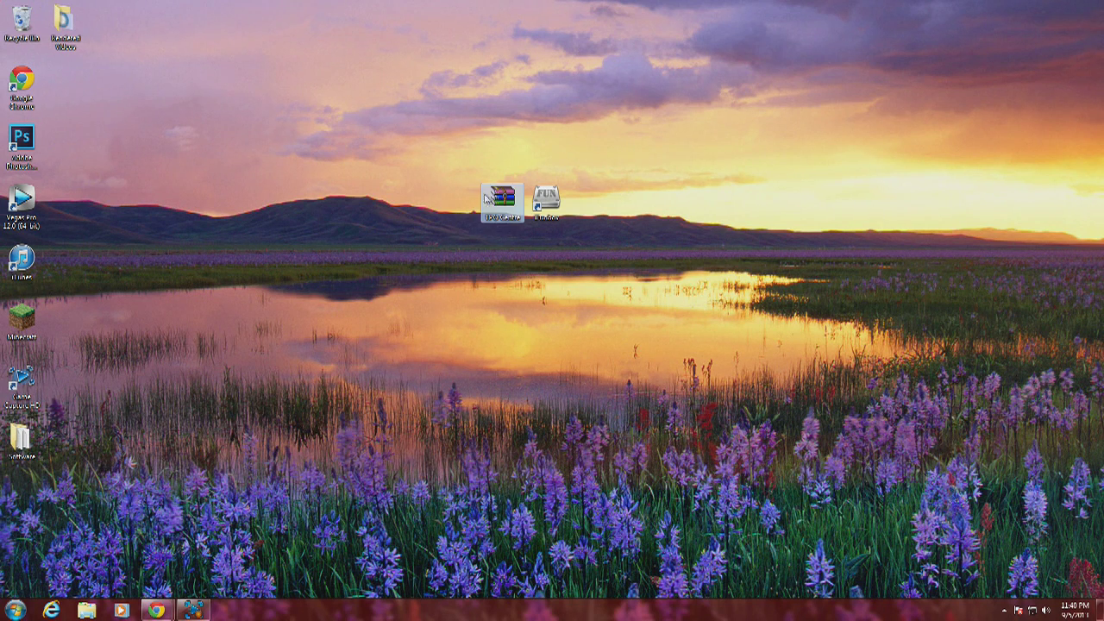
Extract the TPO Centre folder from the downloaded archive onto the desktop with WinRAR and close the archive
right_click(496, 194)
left_click(454, 201)
double_click(508, 208)
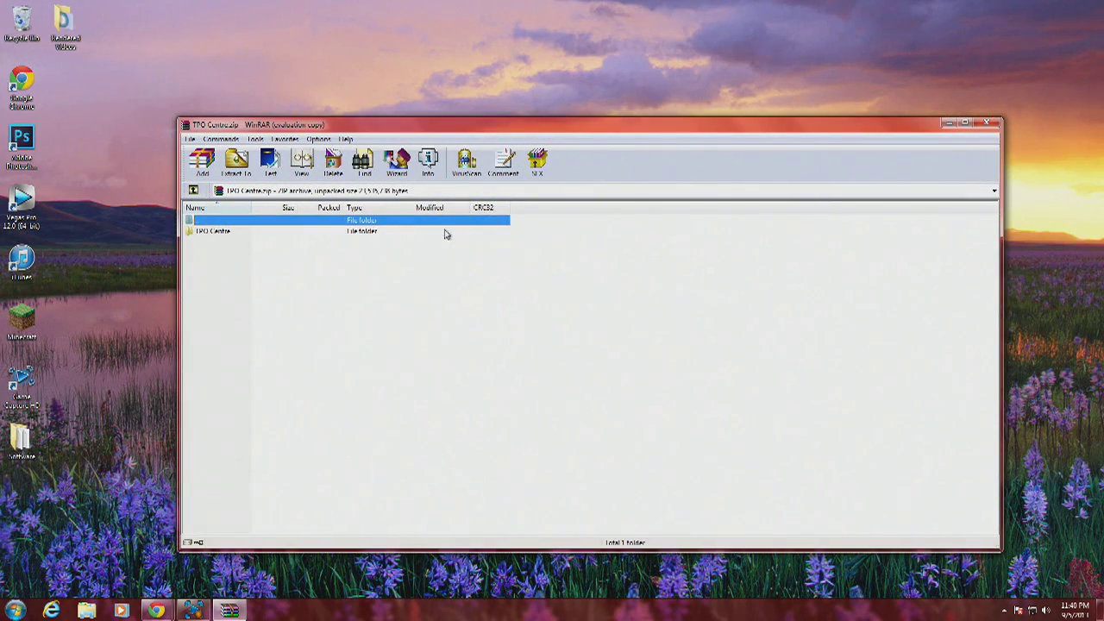
left_click_drag(444, 234, 522, 76)
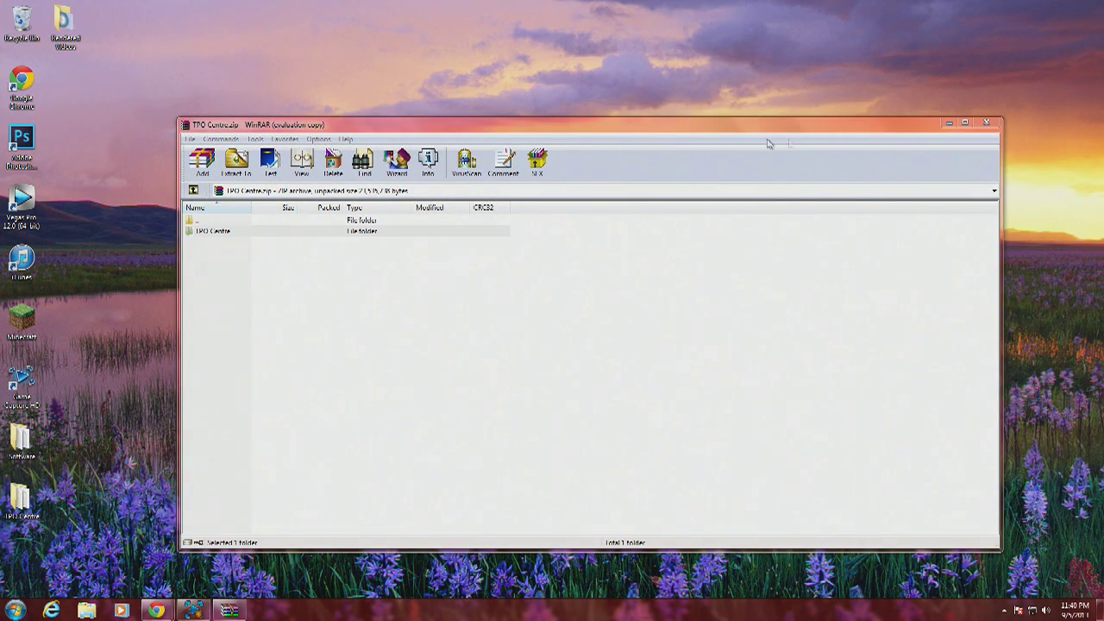
left_click(985, 124)
Delete the TPO Centre zip from the desktop and put the extracted folder in its place beside the iFunBox shortcut
left_click_drag(19, 494, 545, 246)
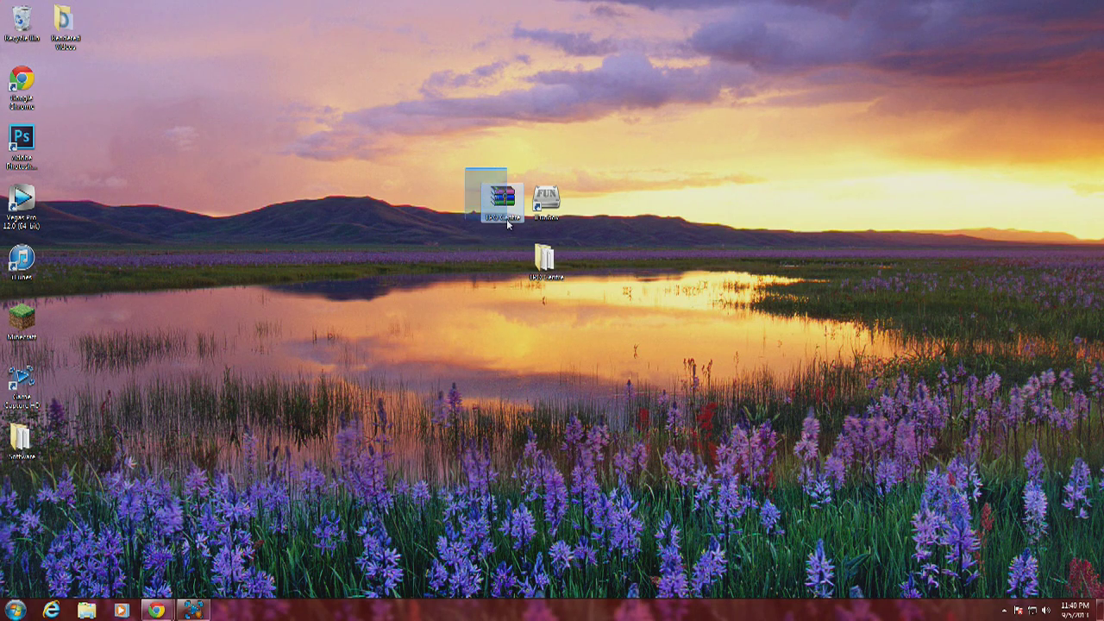
key("Delete")
left_click(599, 352)
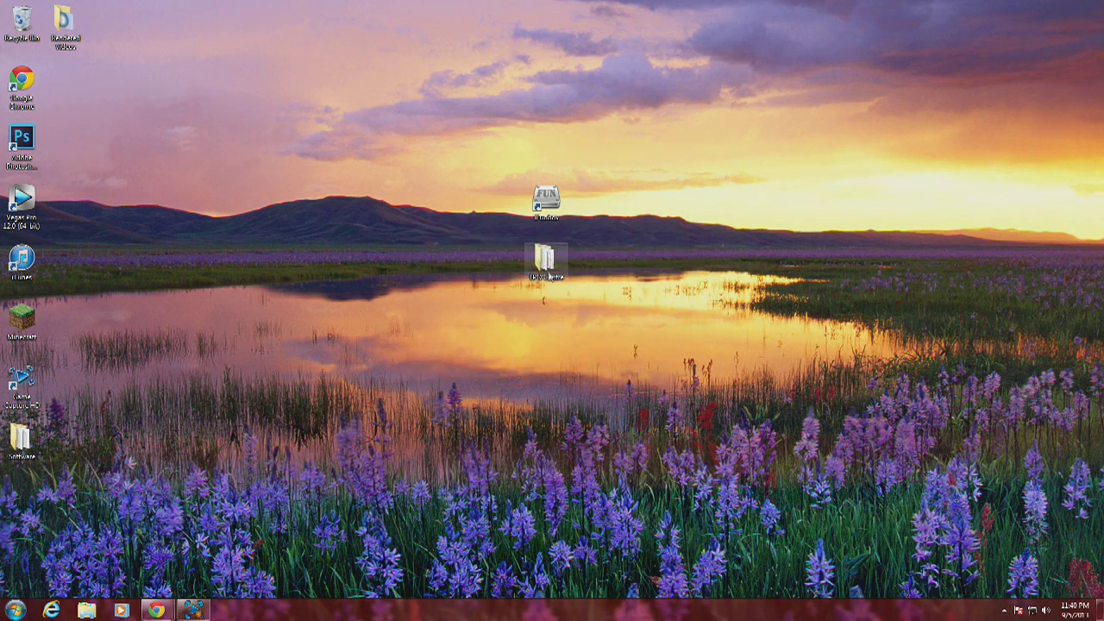
left_click_drag(545, 263, 501, 204)
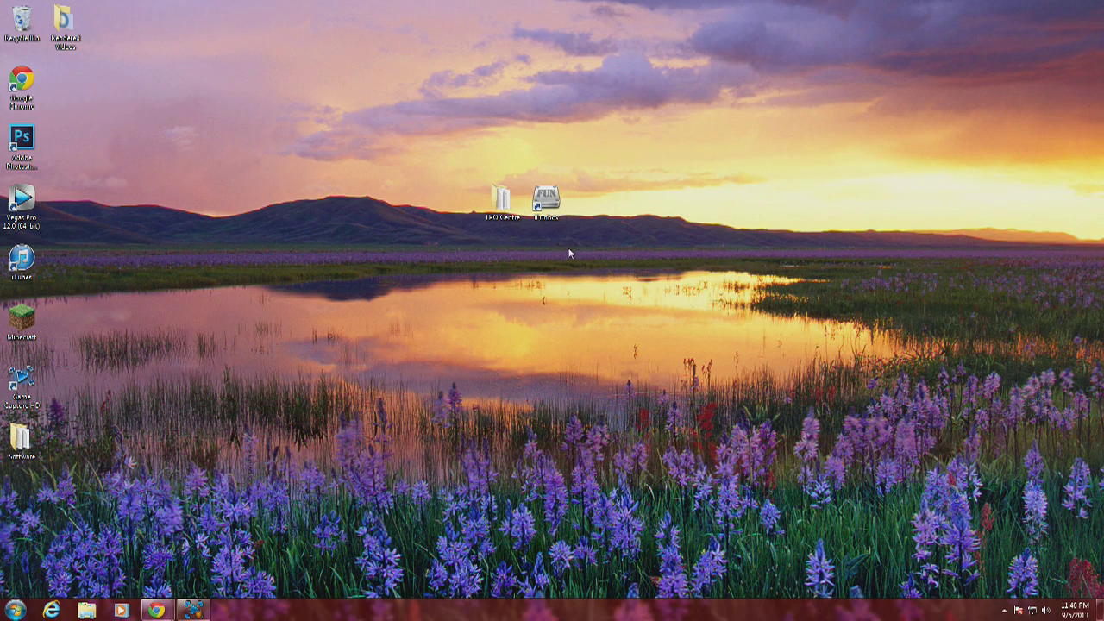
Launch iFunBox, dismiss the advertisement, and open the connected iPad in the iFunbox Classic view
left_click_drag(747, 224, 560, 205)
double_click(558, 205)
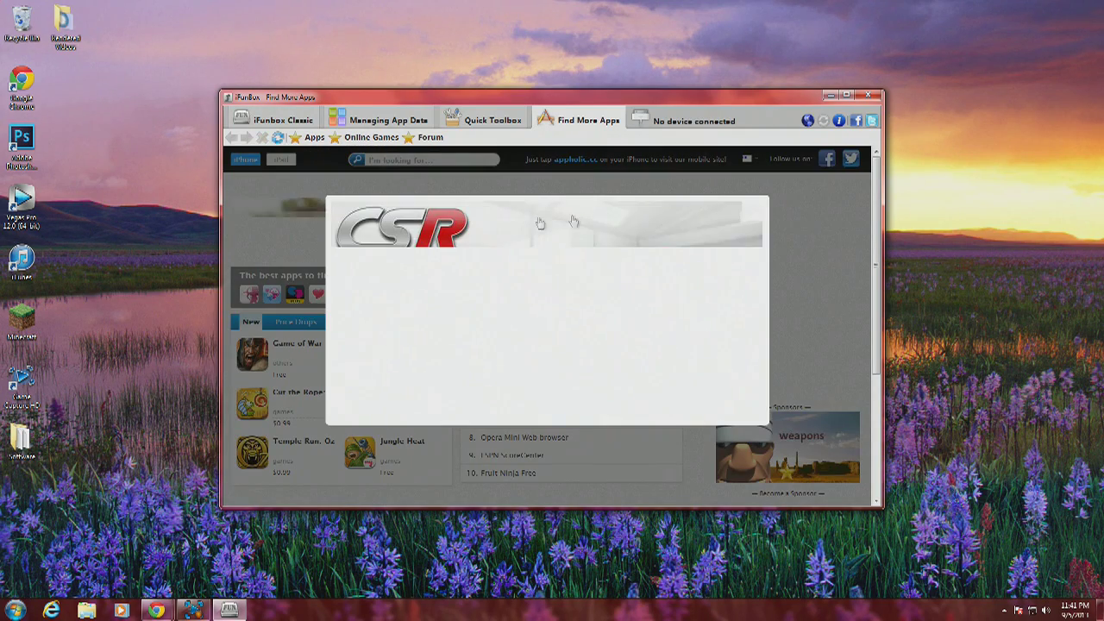
left_click(762, 202)
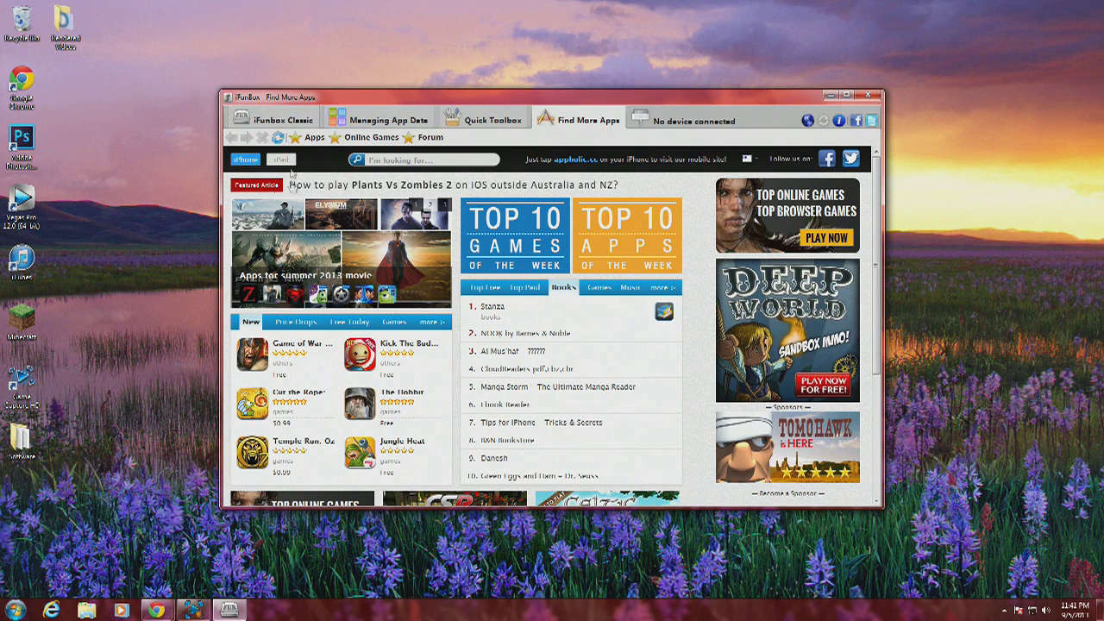
left_click(283, 121)
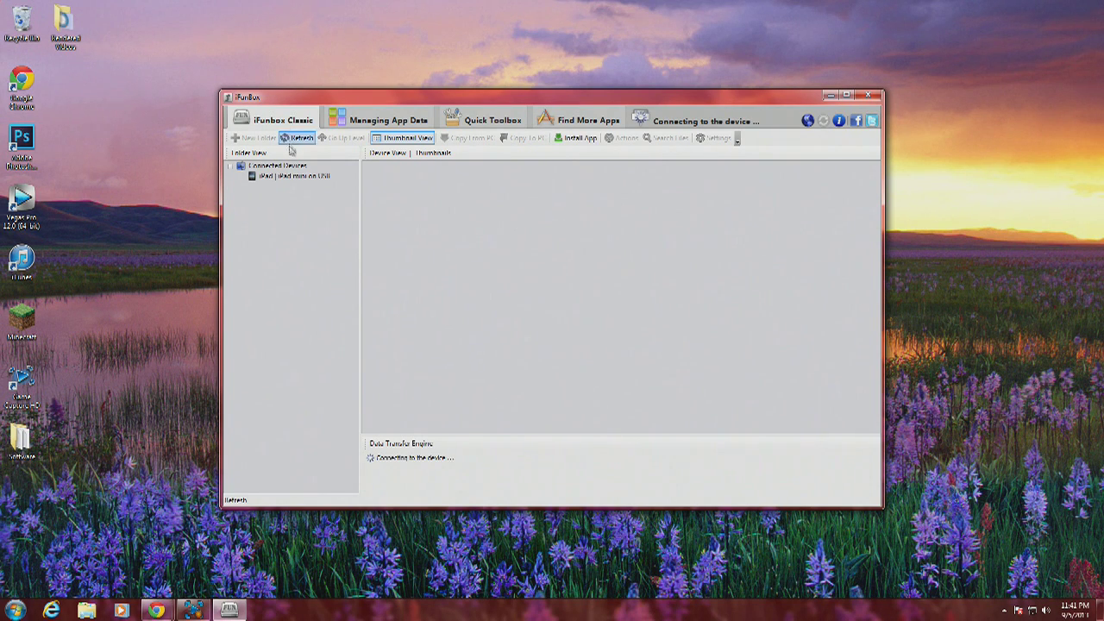
left_click(292, 177)
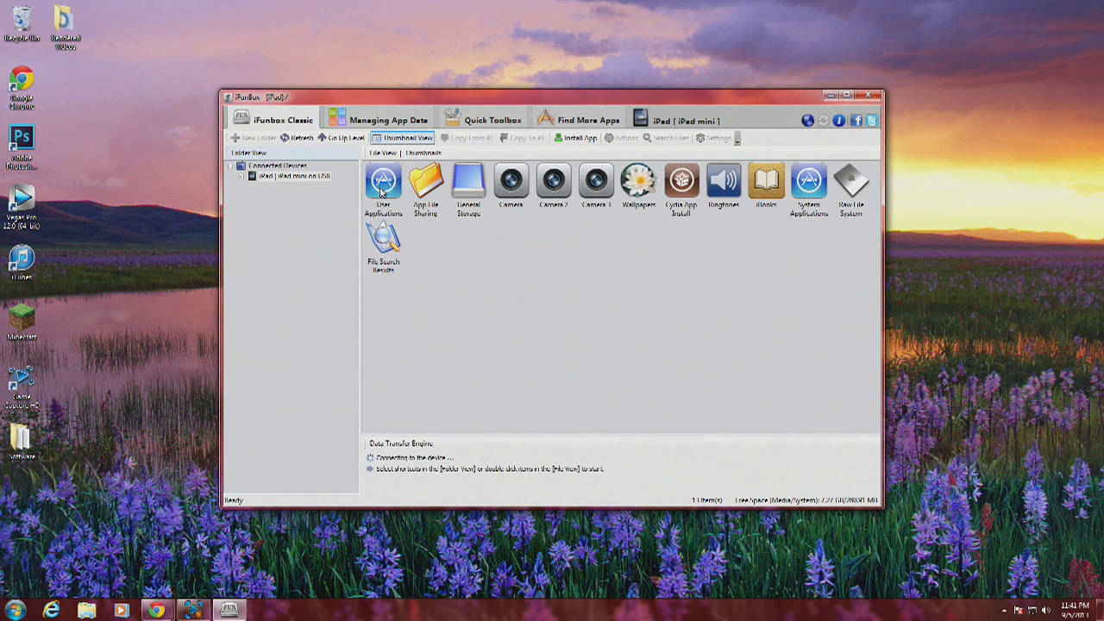
Browse the iPad's user applications to Minecraft PE's Documents/games/com.mojang/minecraftWorlds folder
left_click(382, 191)
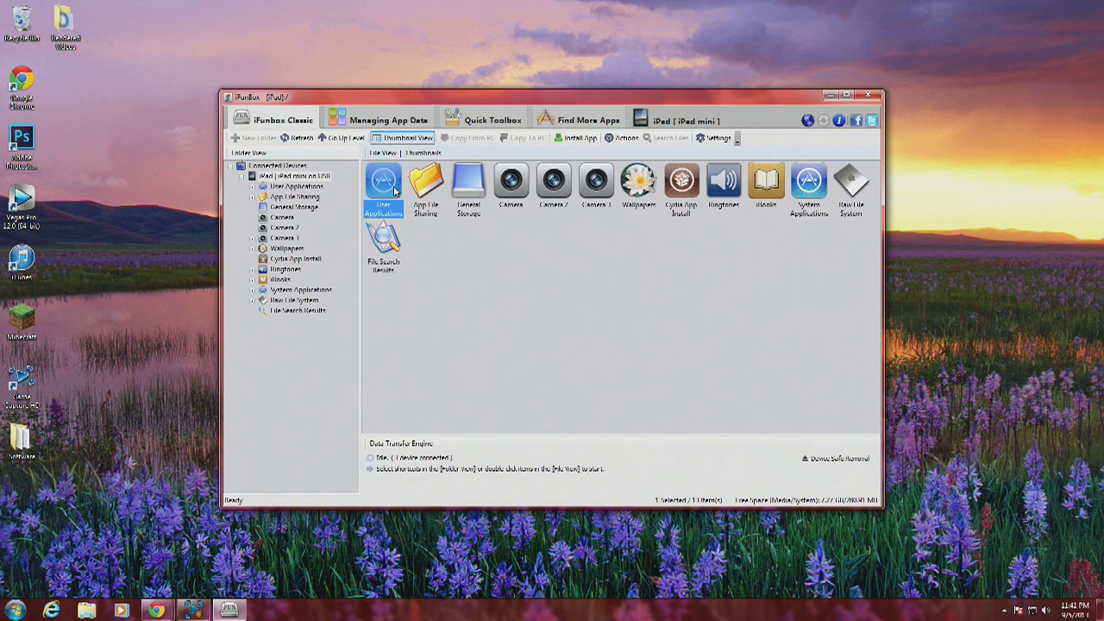
double_click(383, 183)
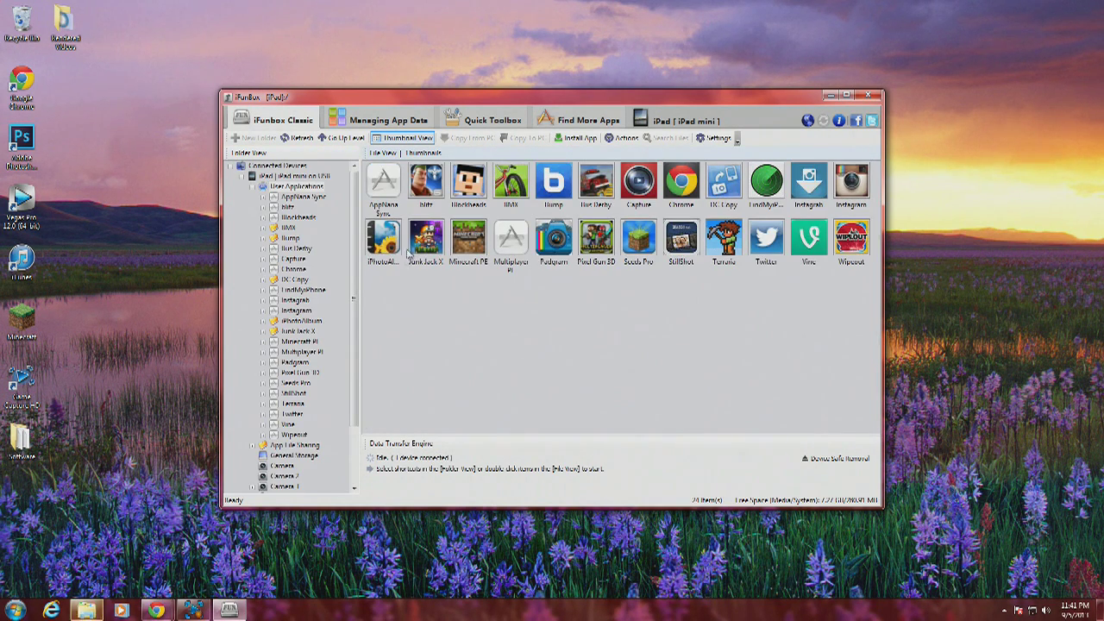
double_click(466, 245)
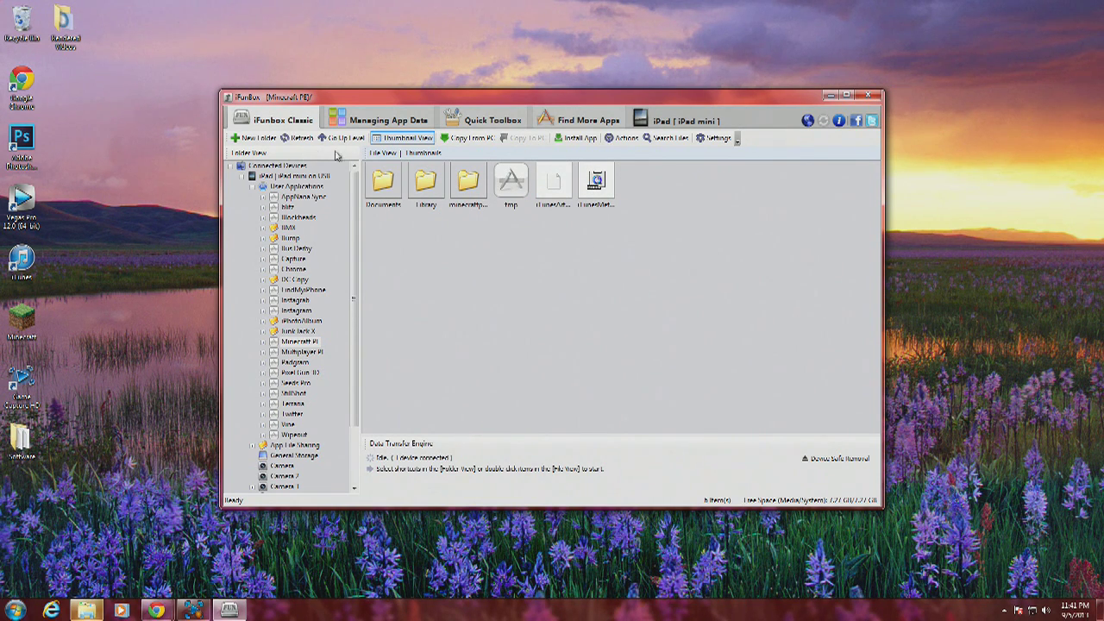
double_click(382, 181)
double_click(384, 182)
double_click(388, 186)
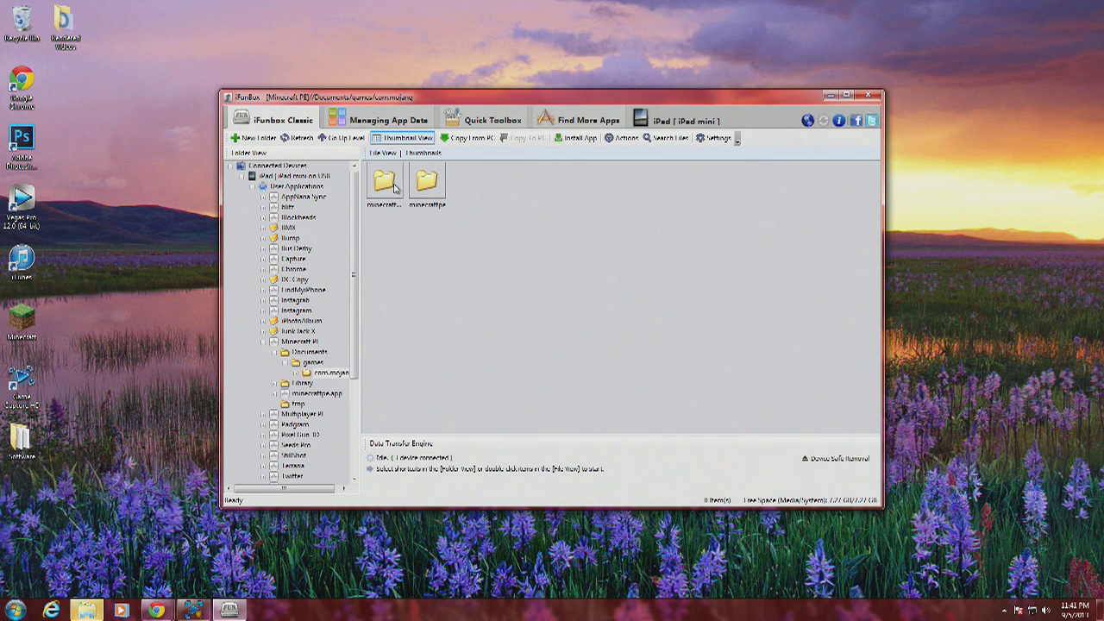
left_click(393, 188)
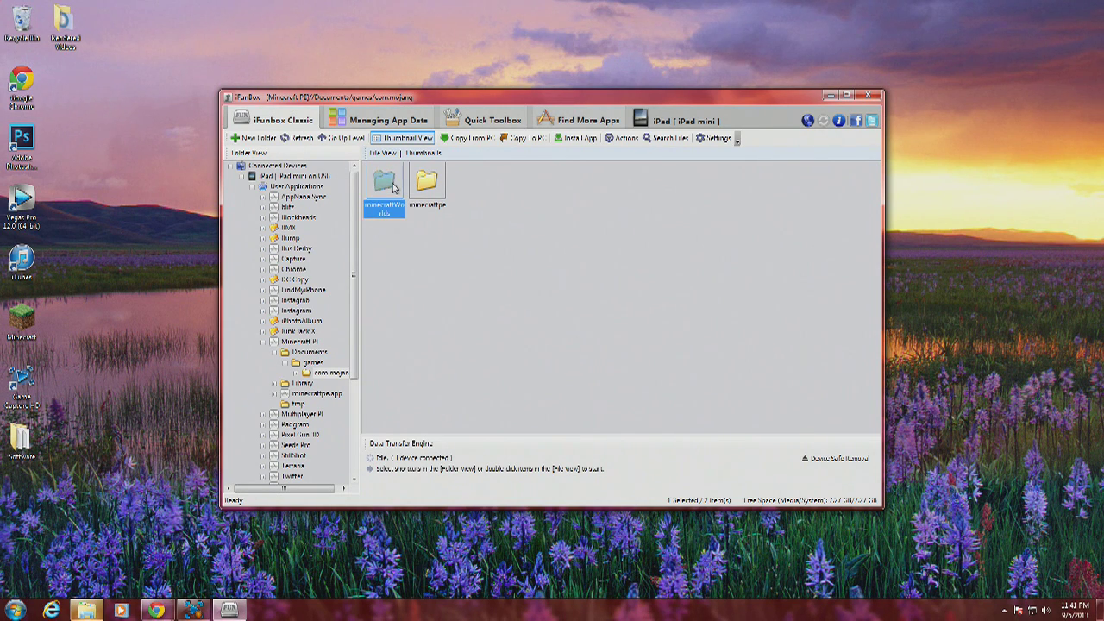
double_click(386, 188)
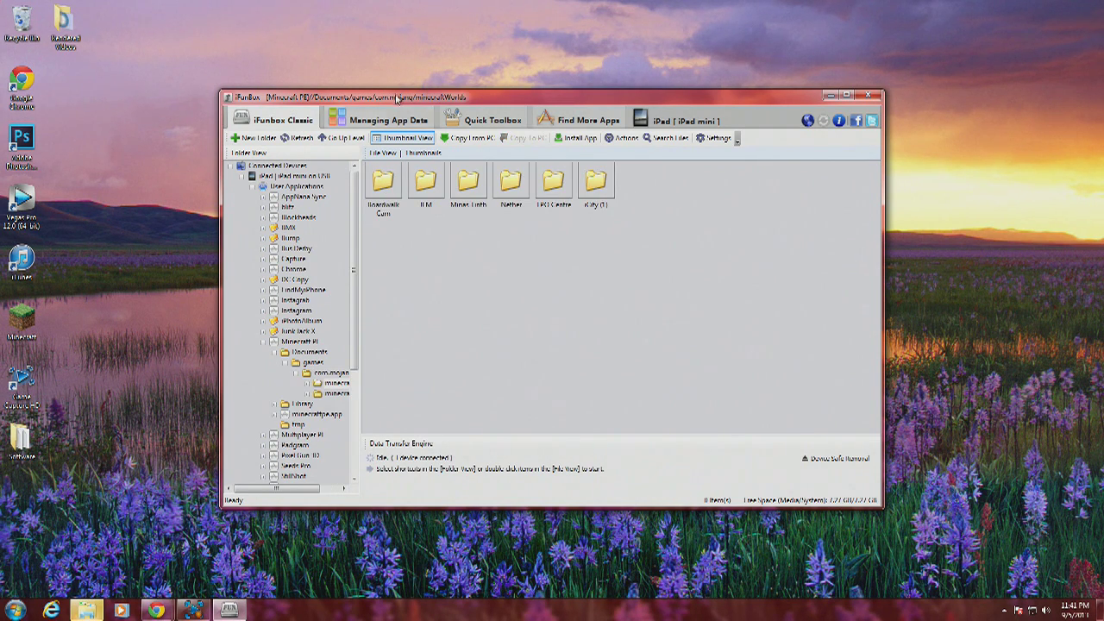
Dismiss the AutoPlay window and copy the TPO Centre folder from the desktop into the iPad's minecraftWorlds folder
left_click_drag(396, 98, 402, 226)
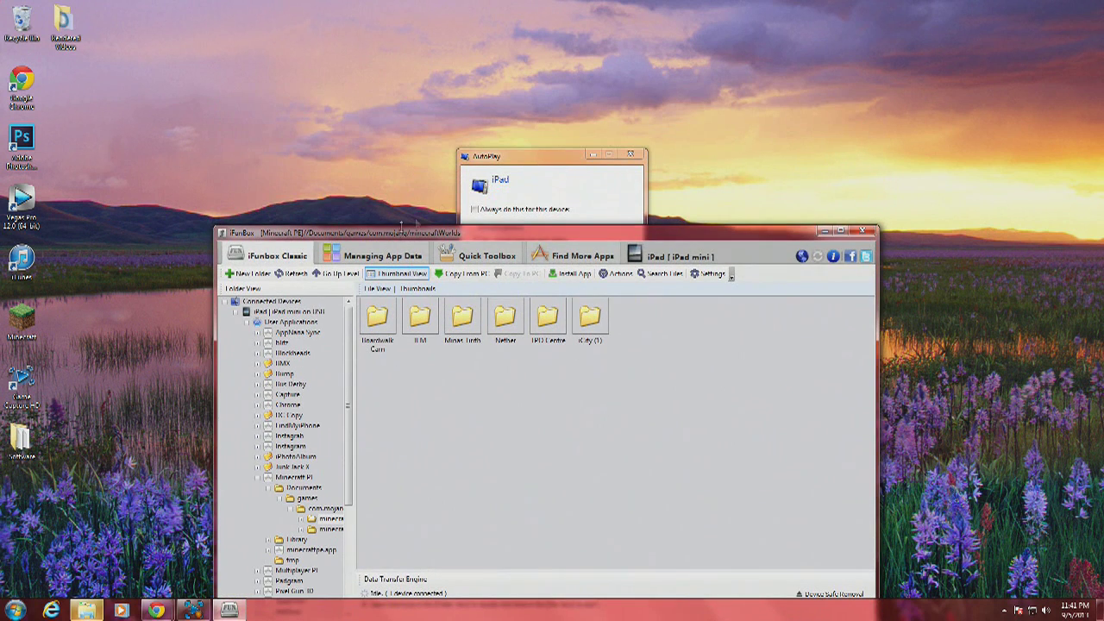
left_click(630, 154)
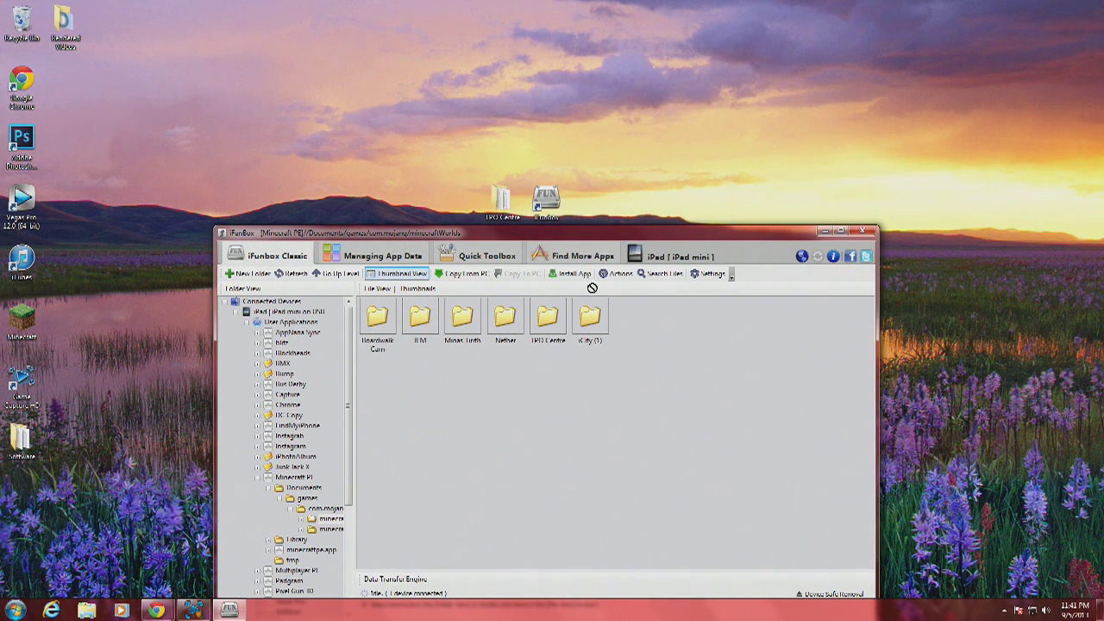
left_click_drag(593, 288, 669, 369)
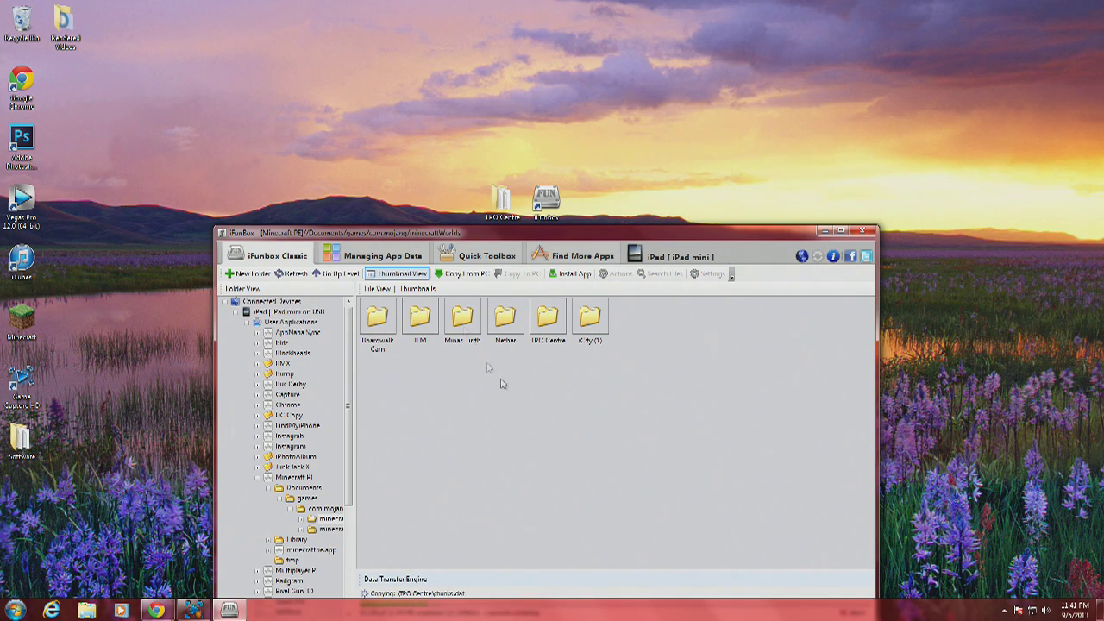
left_click_drag(452, 232, 439, 121)
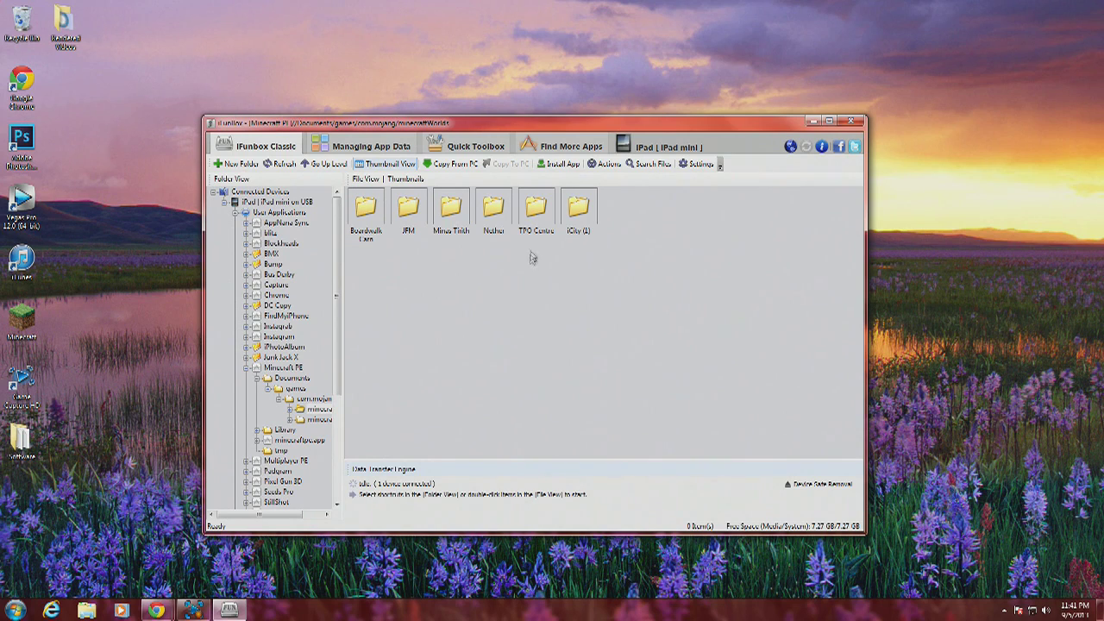
Try to delete the TPO Centre world folder from the iPad's minecraftWorlds folder
left_click_drag(458, 125, 448, 245)
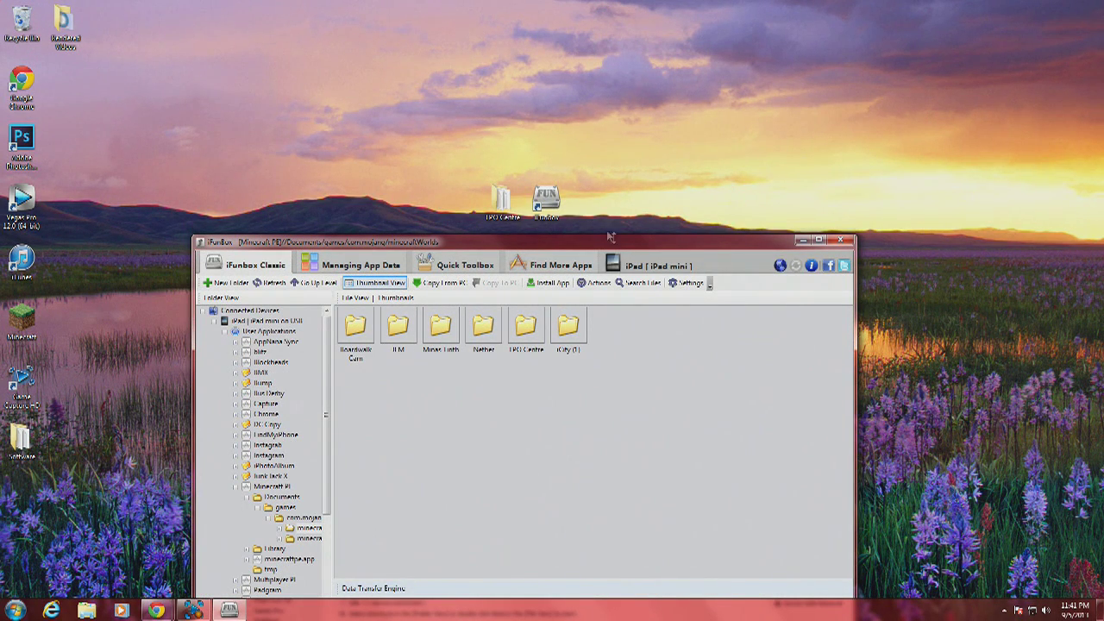
left_click(527, 330)
key("Delete")
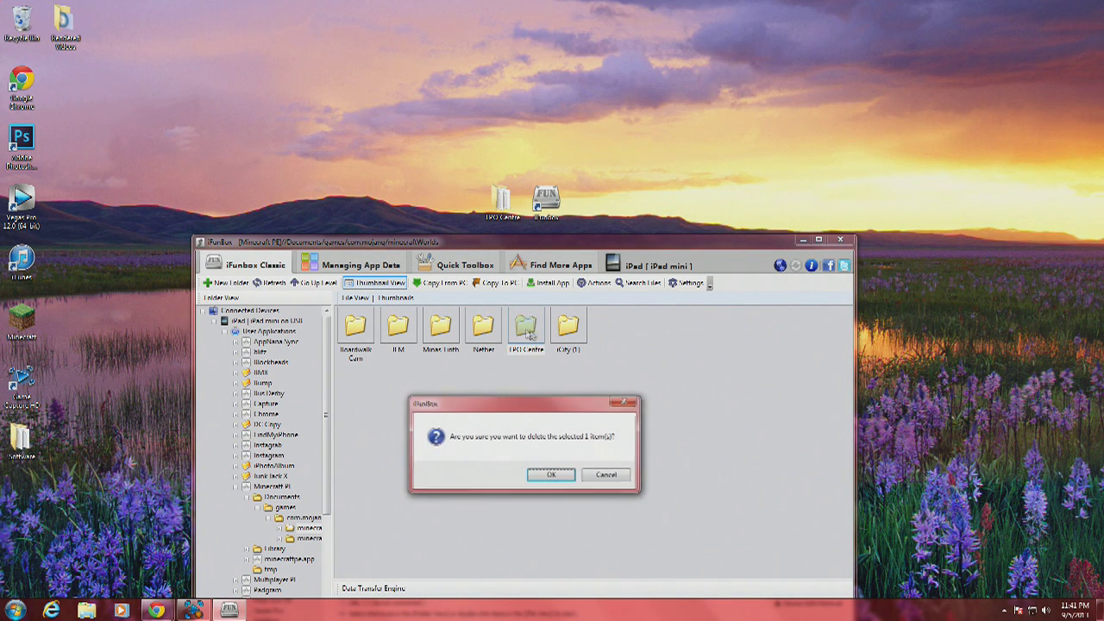
left_click(559, 473)
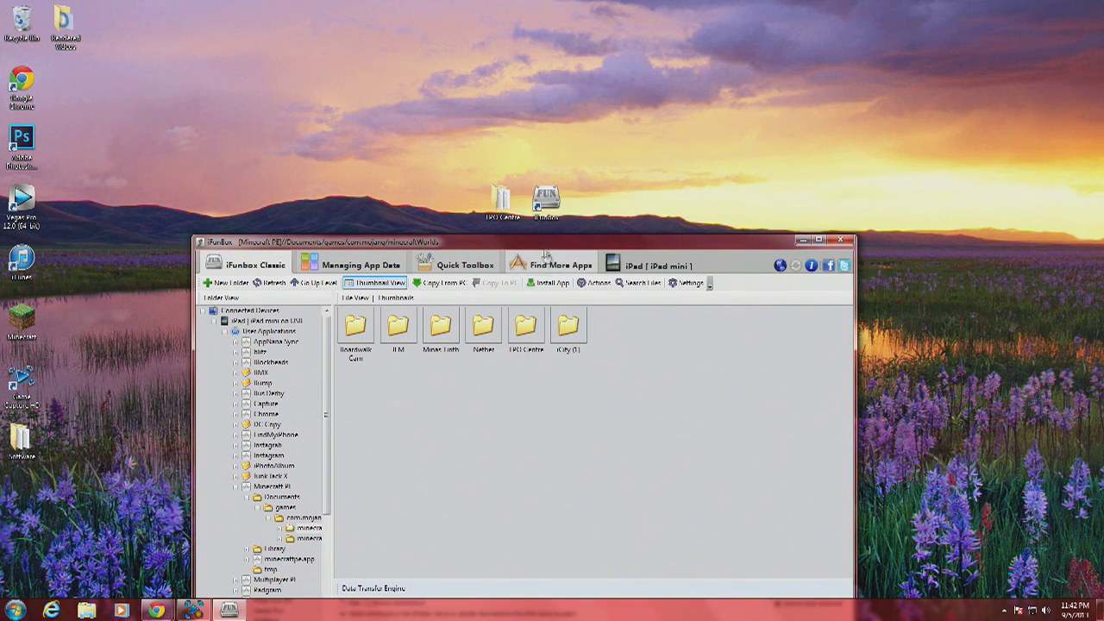
Open the desktop TPO Centre folder and view its Poster, Map and Logo images one after another
left_click_drag(544, 248, 520, 282)
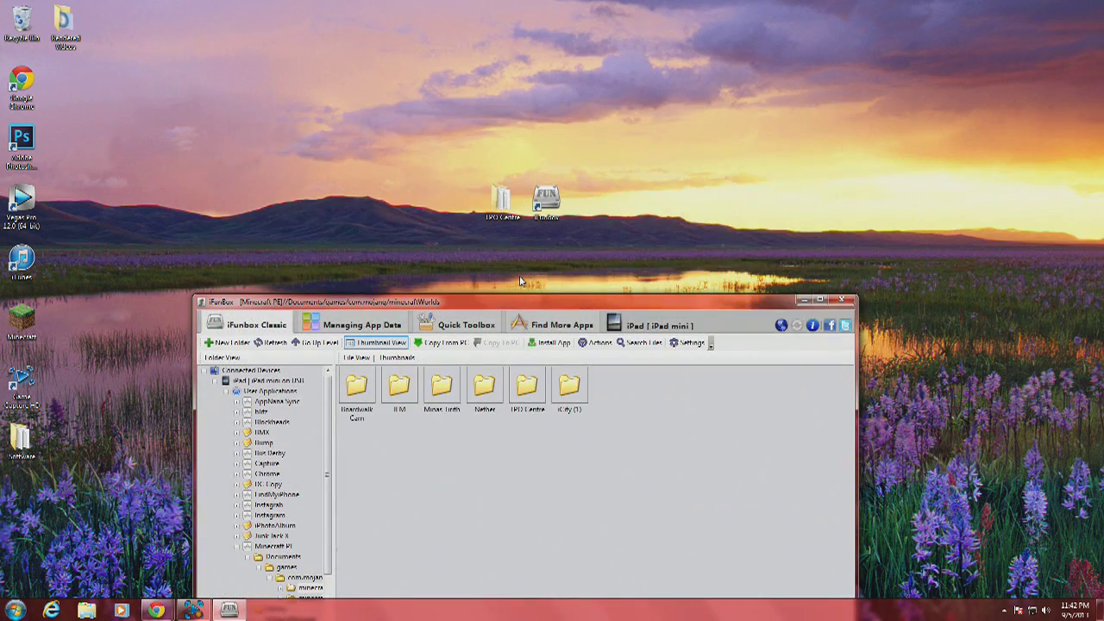
double_click(502, 200)
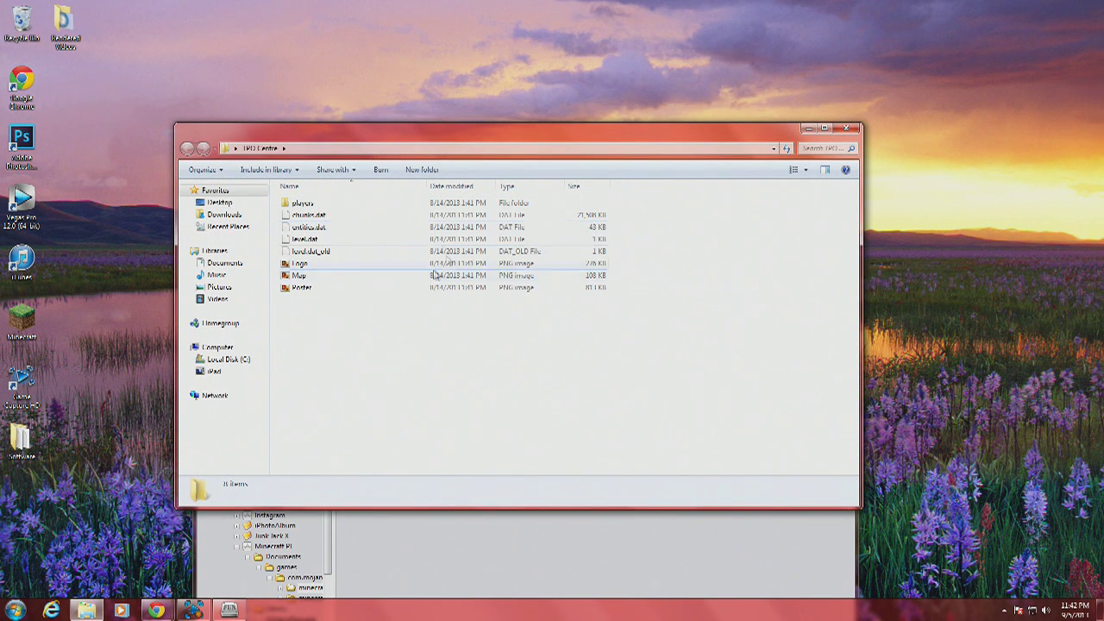
left_click_drag(399, 317, 339, 261)
left_click(406, 319)
double_click(346, 295)
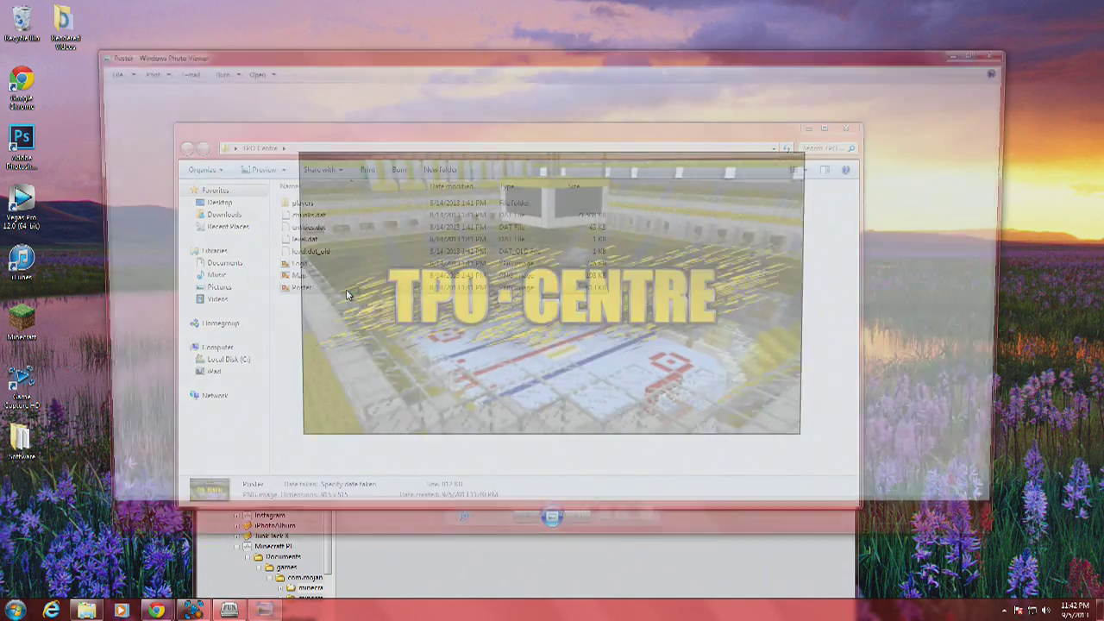
left_click(1005, 53)
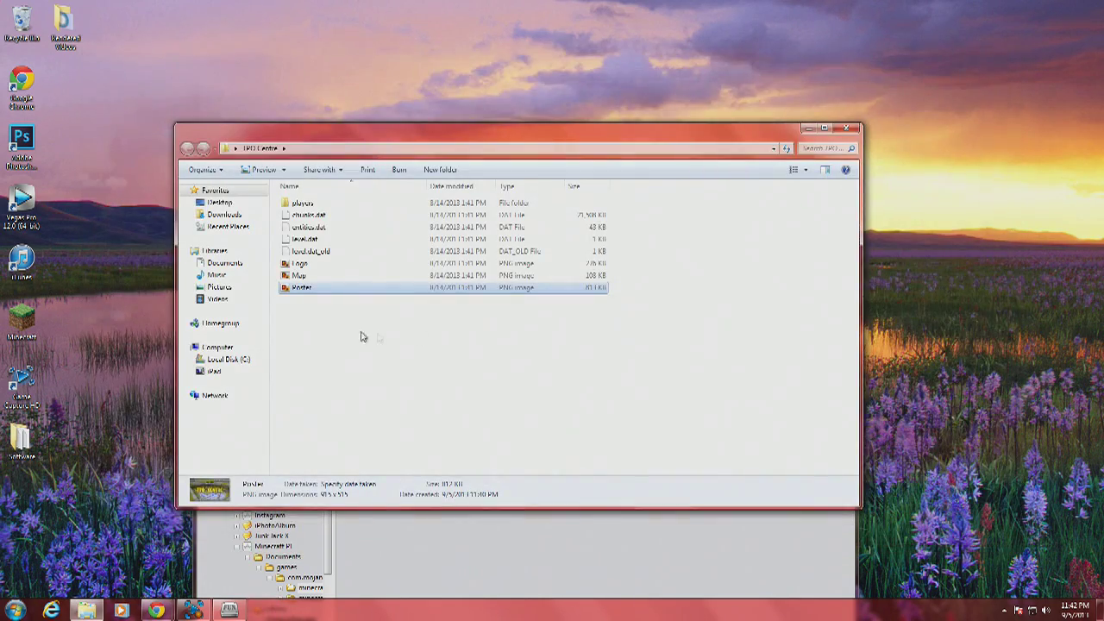
double_click(323, 281)
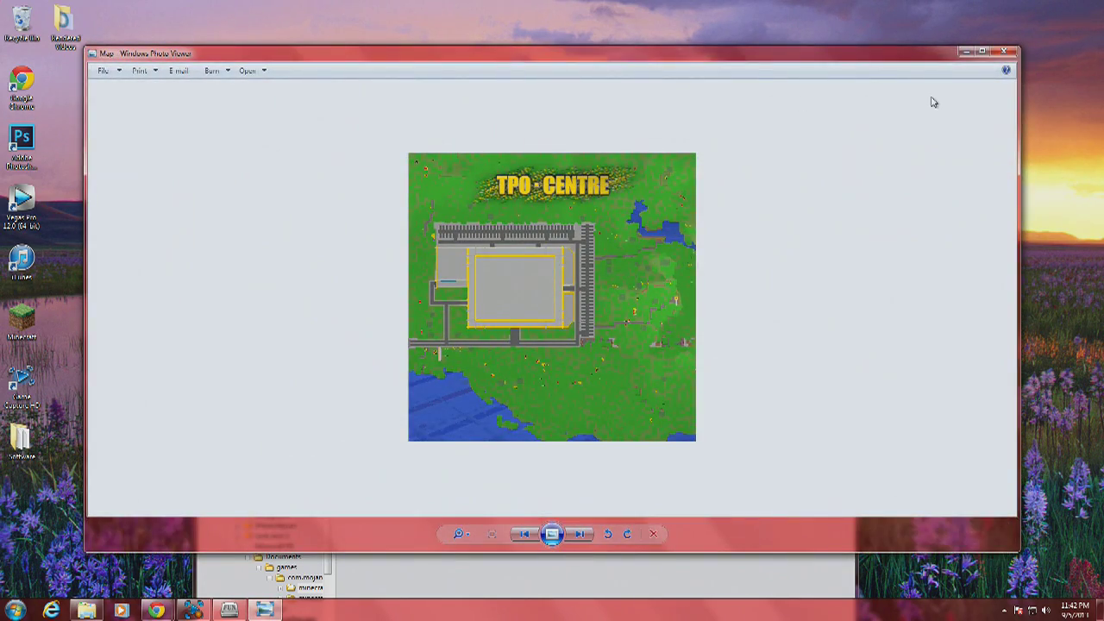
left_click(1003, 53)
double_click(313, 264)
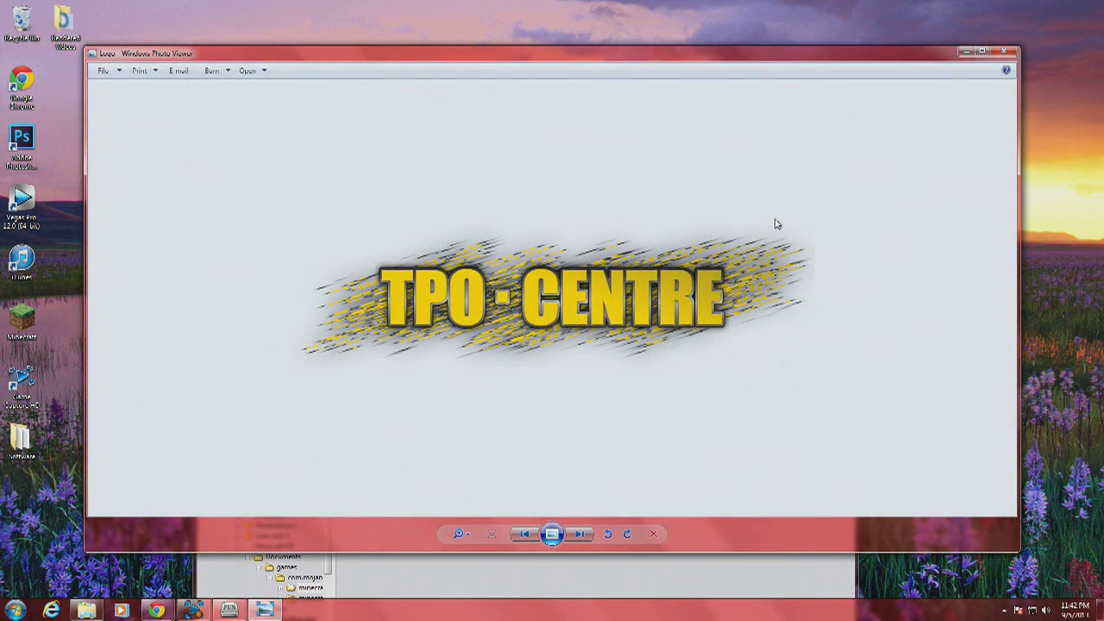
left_click(1005, 53)
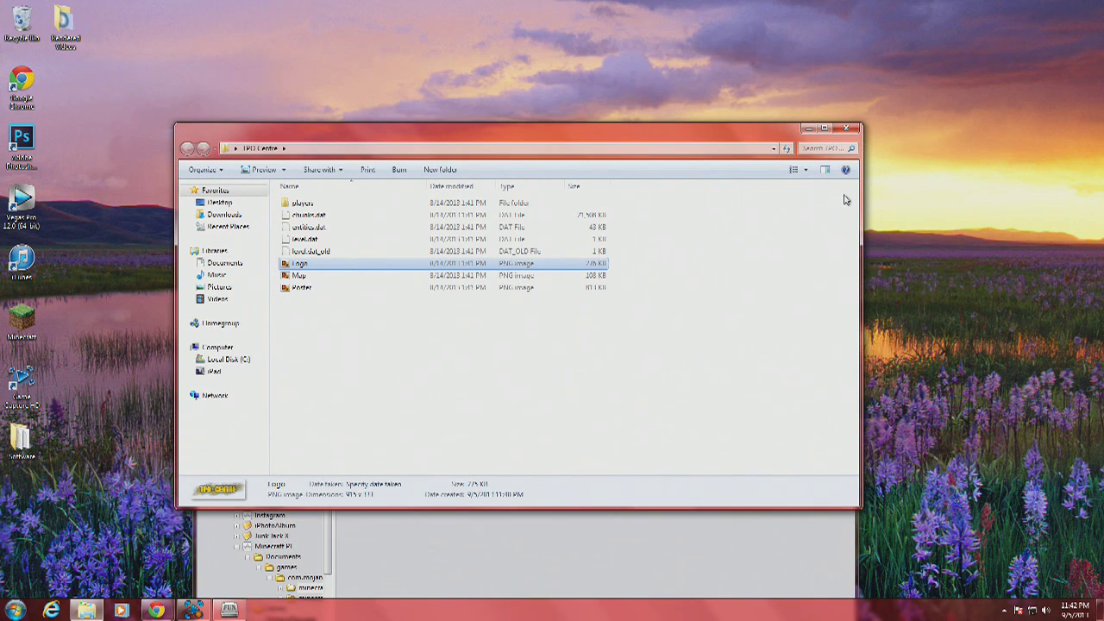
left_click(847, 128)
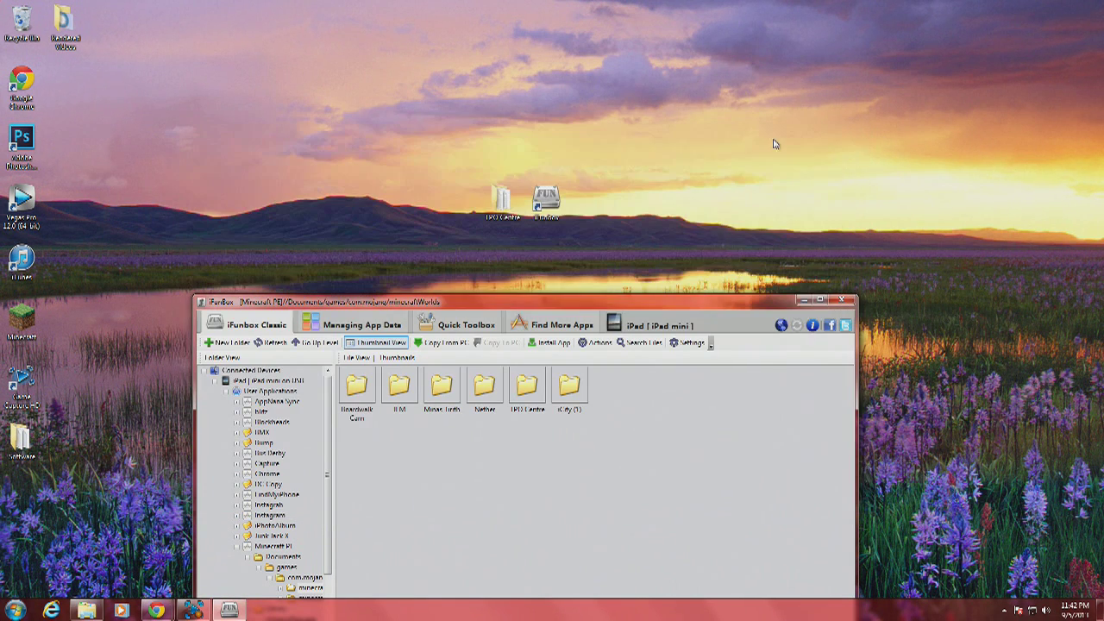
Check the players folder and the world data files in the desktop TPO Centre folder, and close it and iFunBox
double_click(500, 195)
left_click_drag(652, 251, 513, 197)
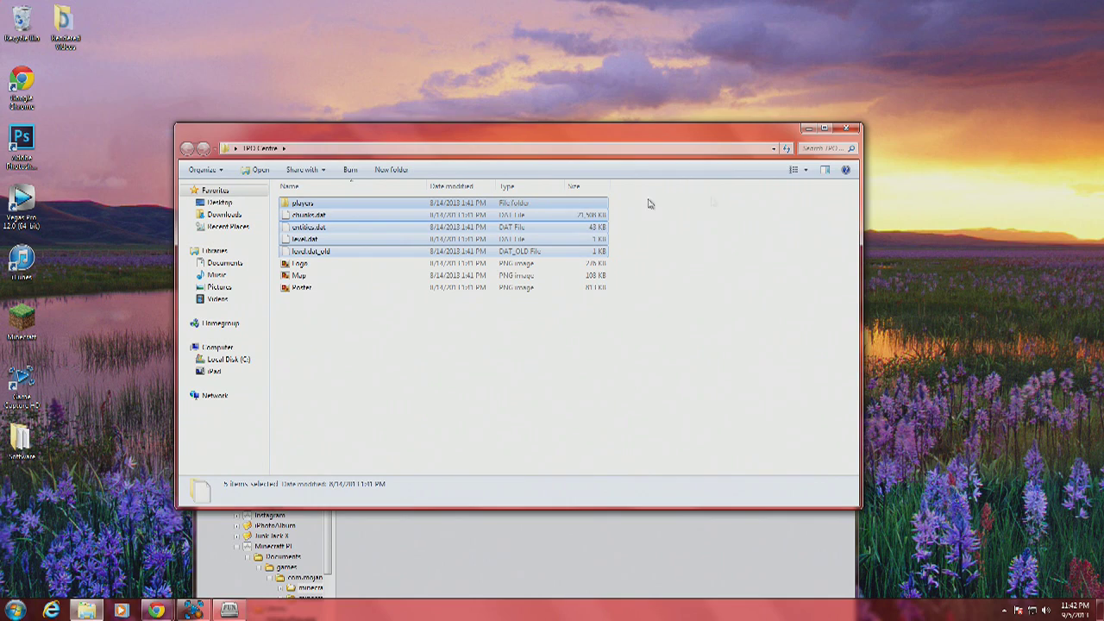
left_click(847, 128)
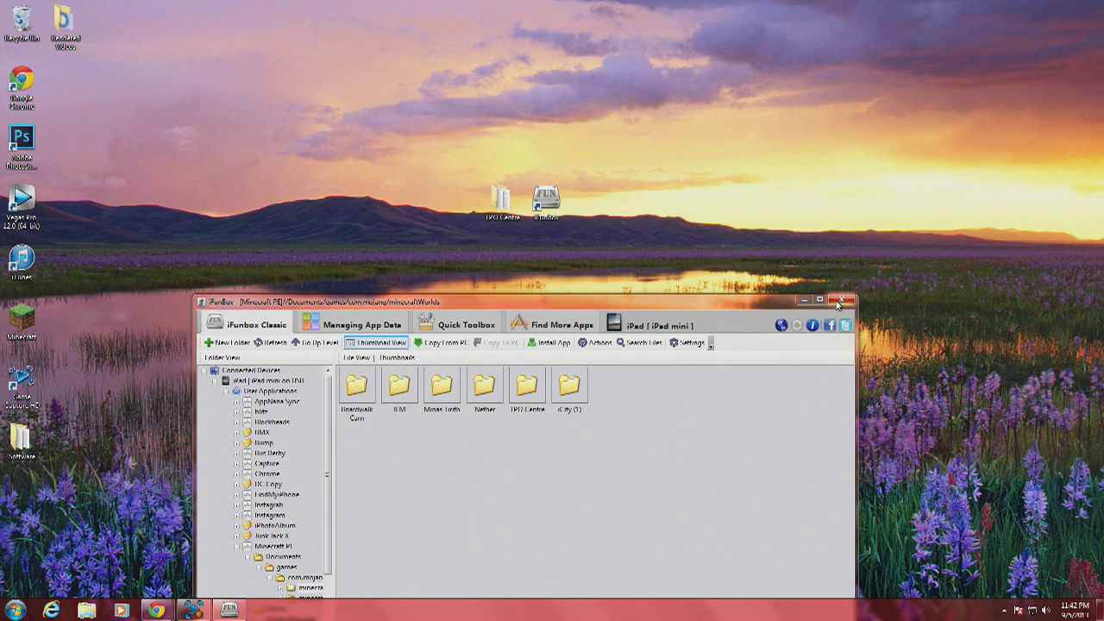
left_click(839, 302)
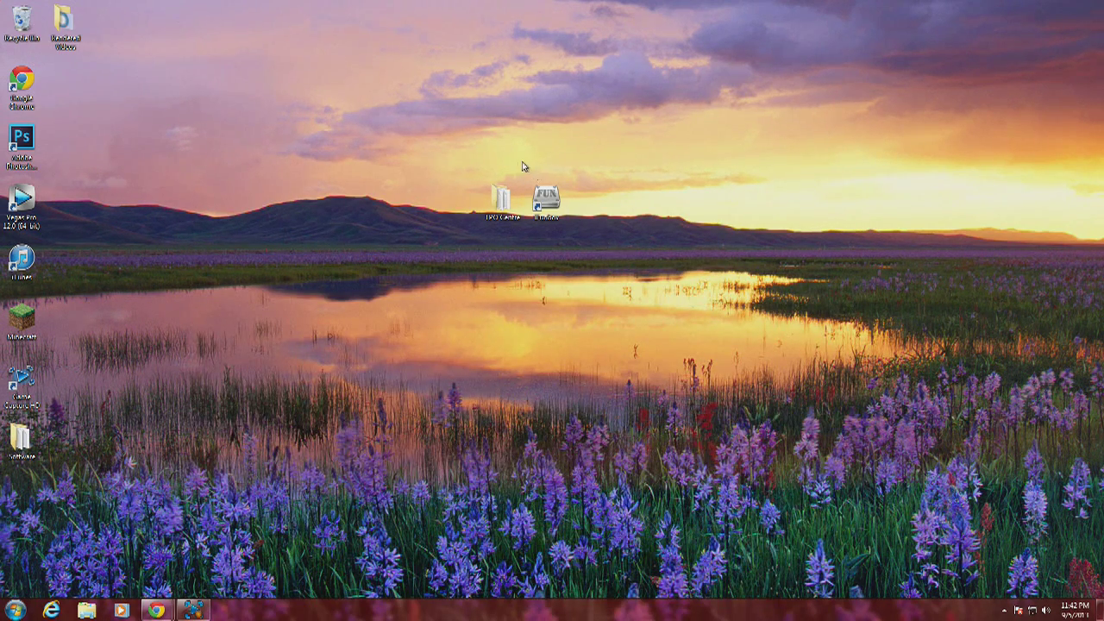